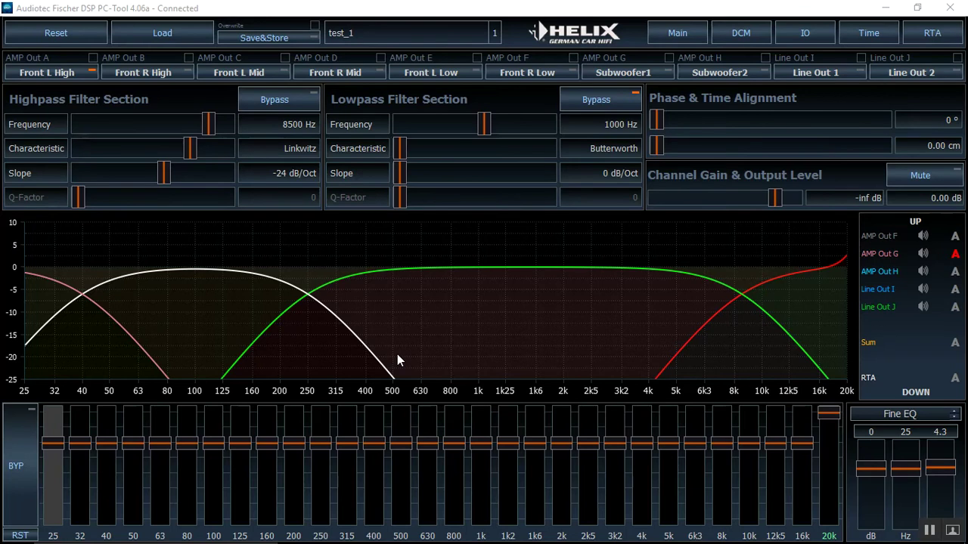
- Switch the DCM remote control setting from Off to Director
{"action": "left_click", "coordinate": [731, 41]}
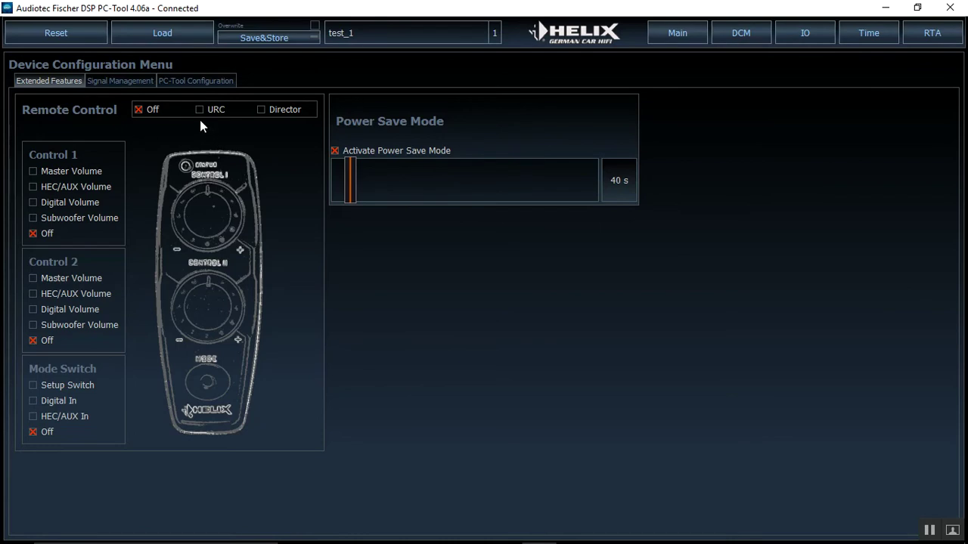
{"action": "left_click", "coordinate": [259, 110]}
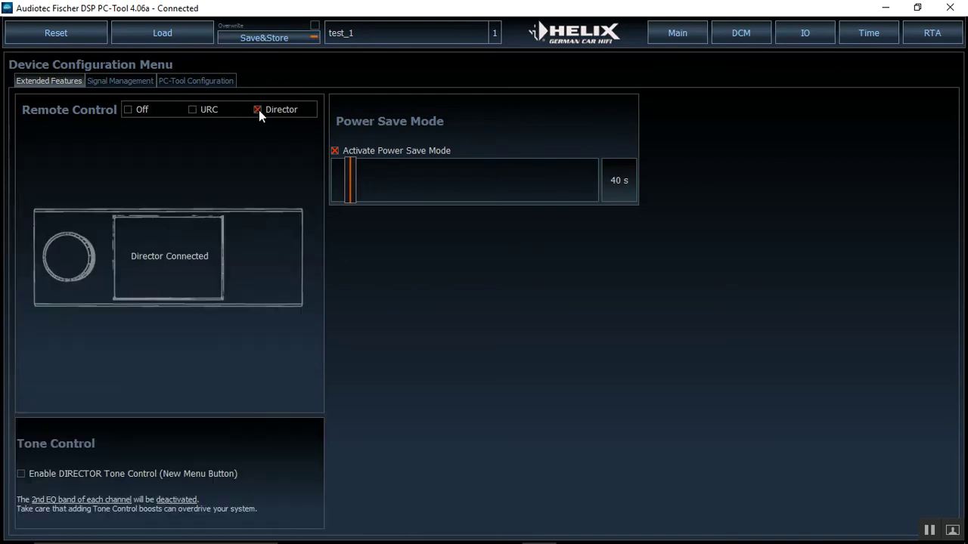
- Store the current setup in preset test_1 and overwrite test_1.afpx
{"action": "left_click", "coordinate": [688, 38]}
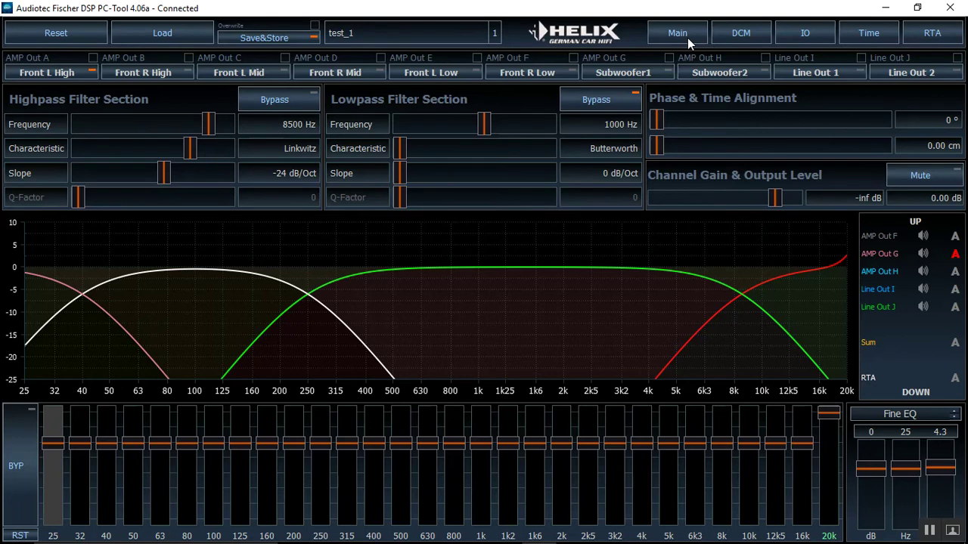
{"action": "left_click", "coordinate": [265, 37]}
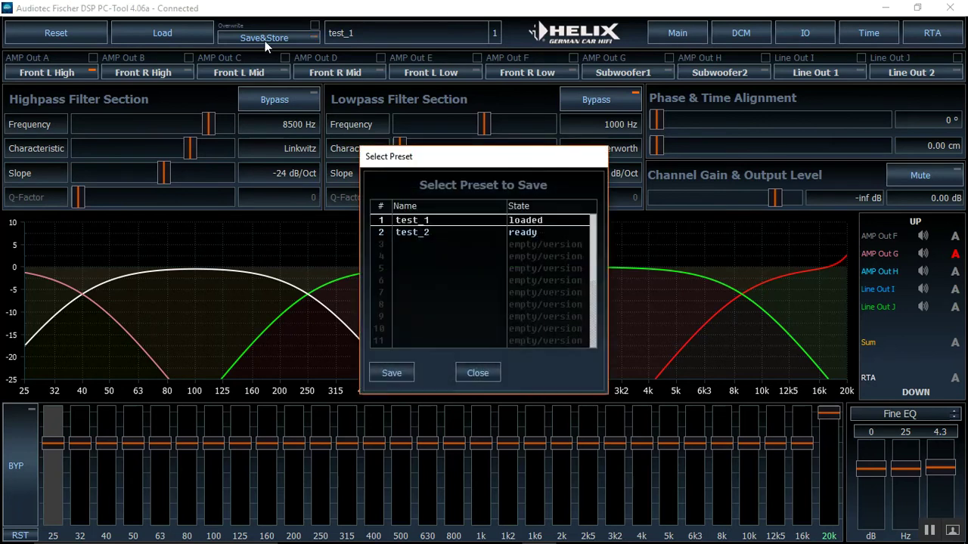
{"action": "left_click", "coordinate": [392, 373]}
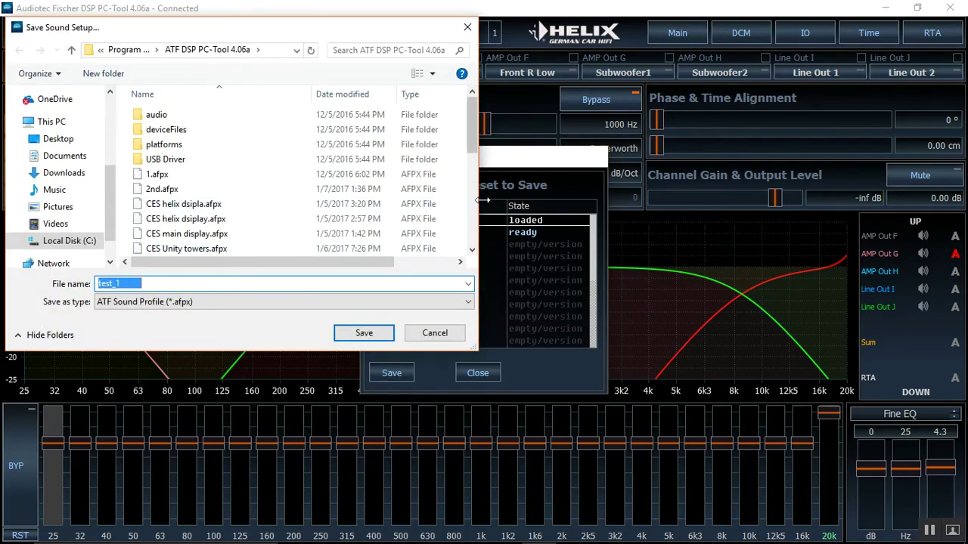
{"action": "scroll", "coordinate": [472, 208], "scroll_direction": "down", "scroll_amount": 3}
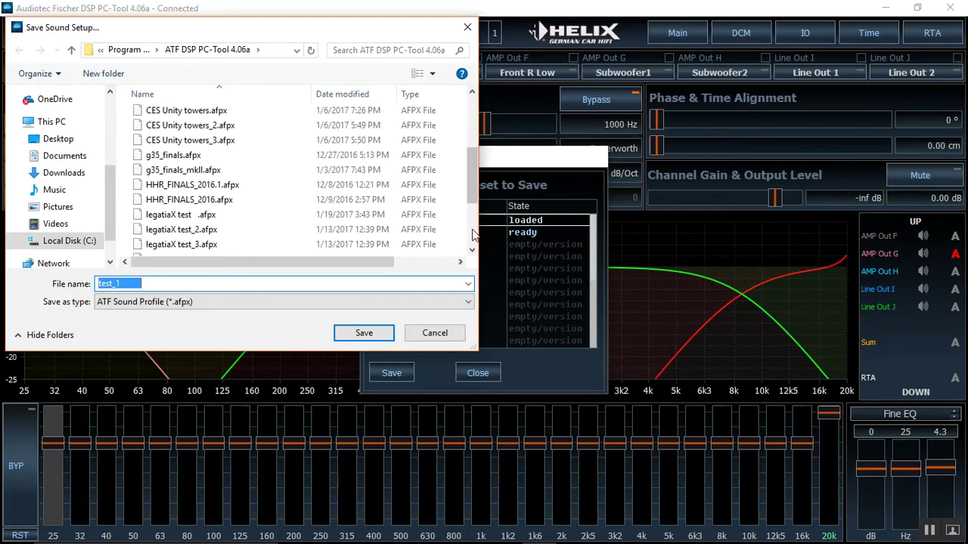
{"action": "scroll", "coordinate": [472, 234], "scroll_direction": "down", "scroll_amount": 3}
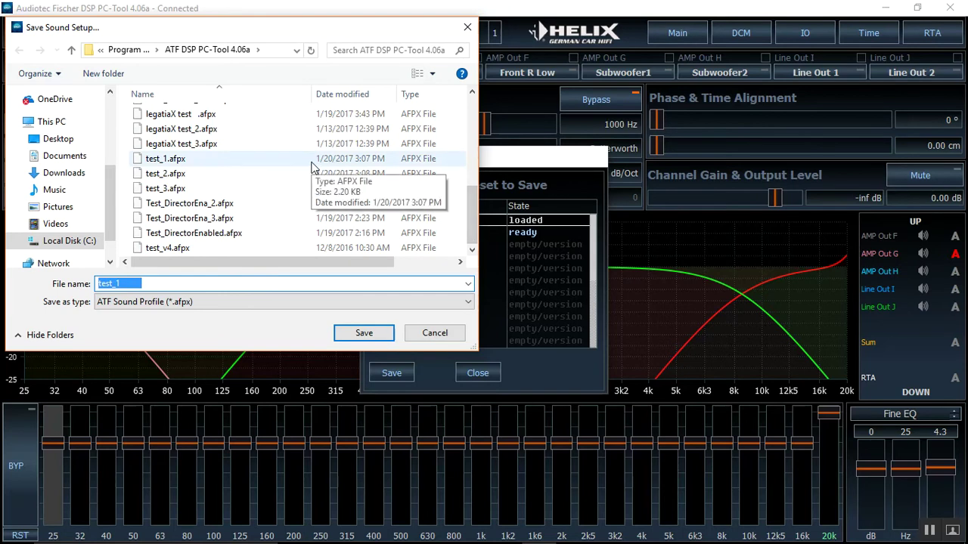
{"action": "left_click", "coordinate": [233, 159]}
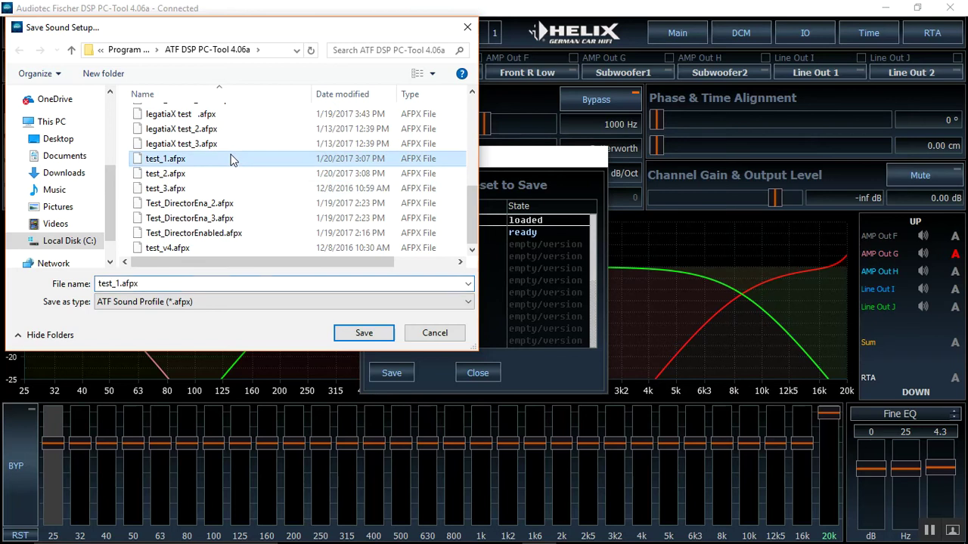
{"action": "left_click", "coordinate": [355, 331]}
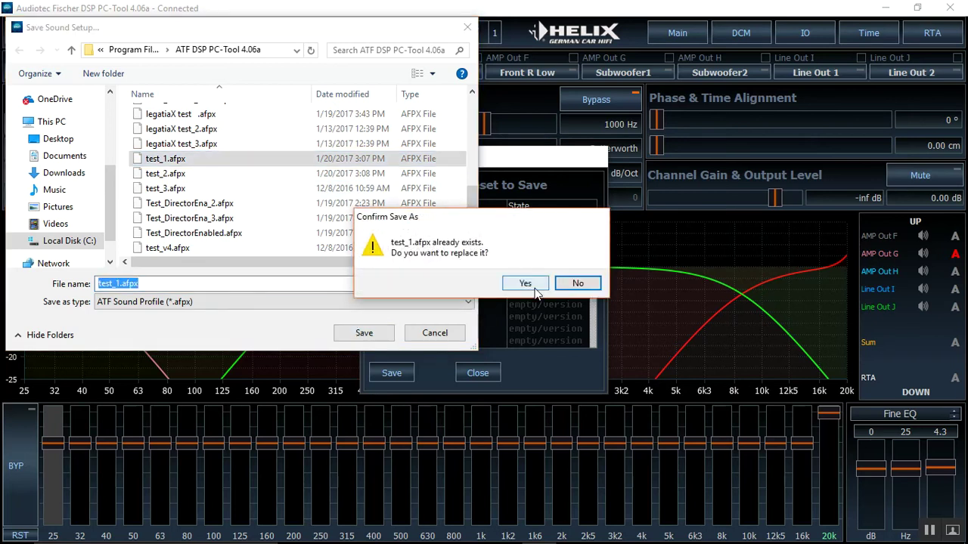
{"action": "left_click", "coordinate": [534, 290]}
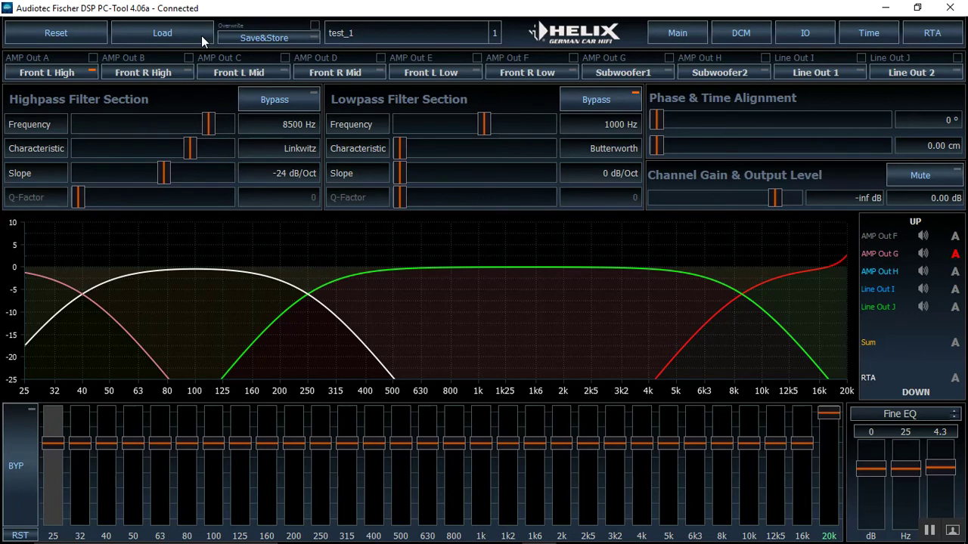
- Store the setup in preset slot 2, test_2, and overwrite test_2.afpx
{"action": "left_click", "coordinate": [257, 39]}
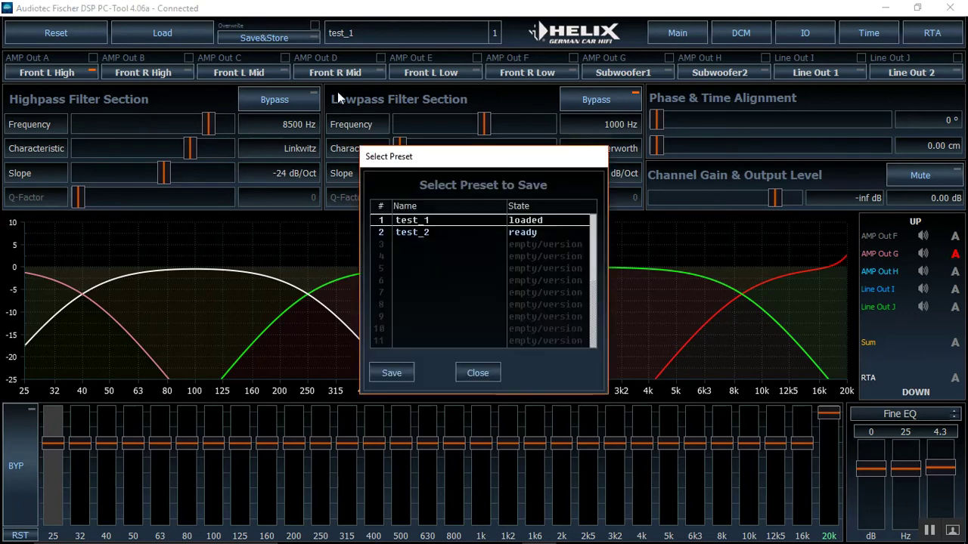
{"action": "left_click", "coordinate": [426, 235]}
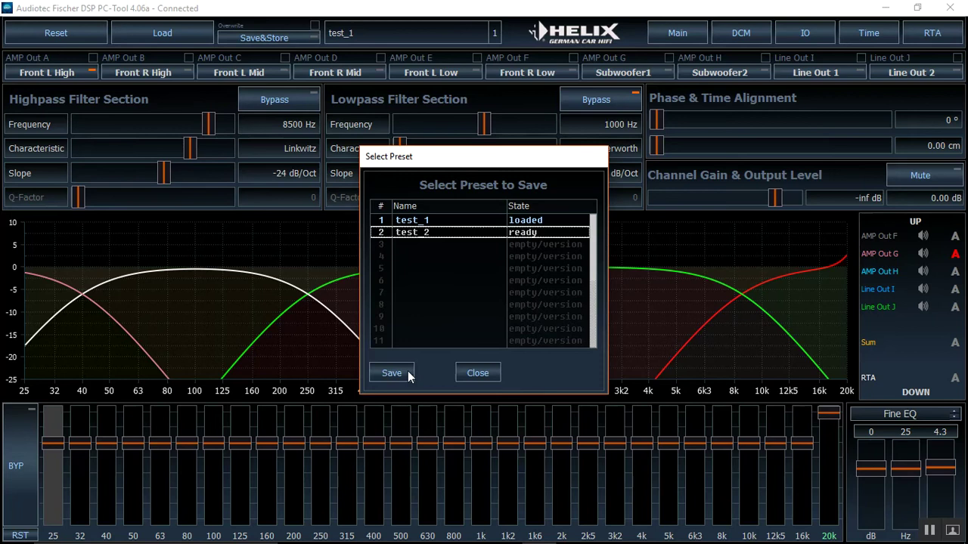
{"action": "left_click", "coordinate": [391, 373]}
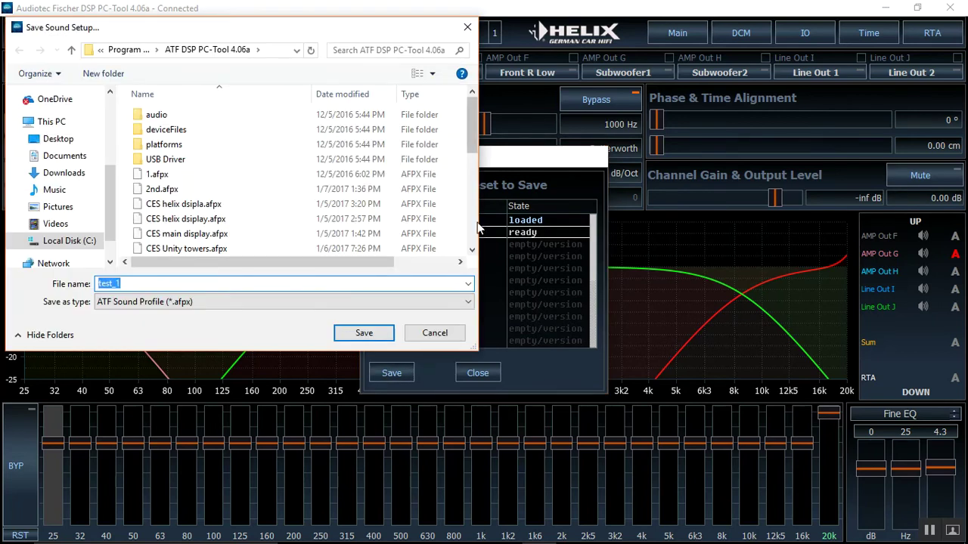
{"action": "scroll", "coordinate": [287, 181], "scroll_direction": "down", "scroll_amount": 5}
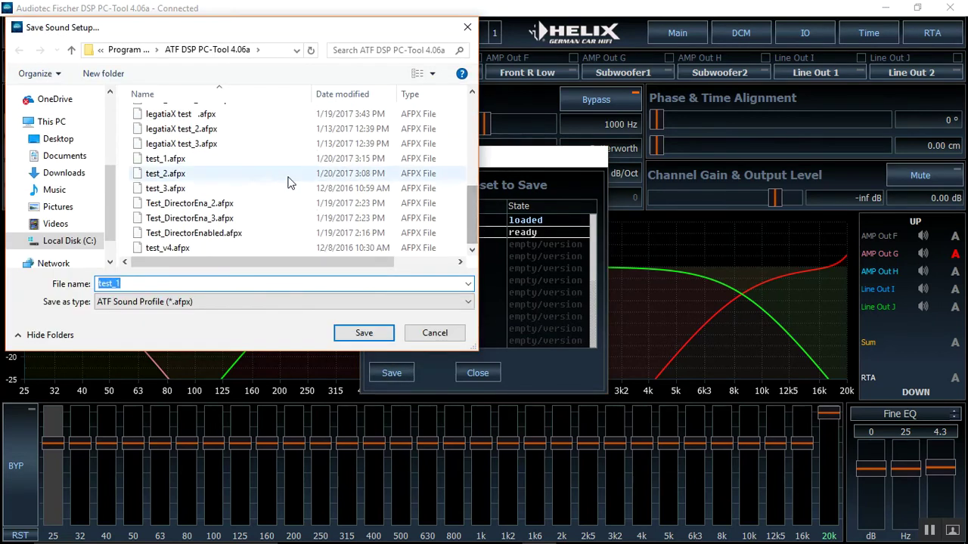
{"action": "left_click", "coordinate": [252, 173]}
{"action": "left_click", "coordinate": [384, 334]}
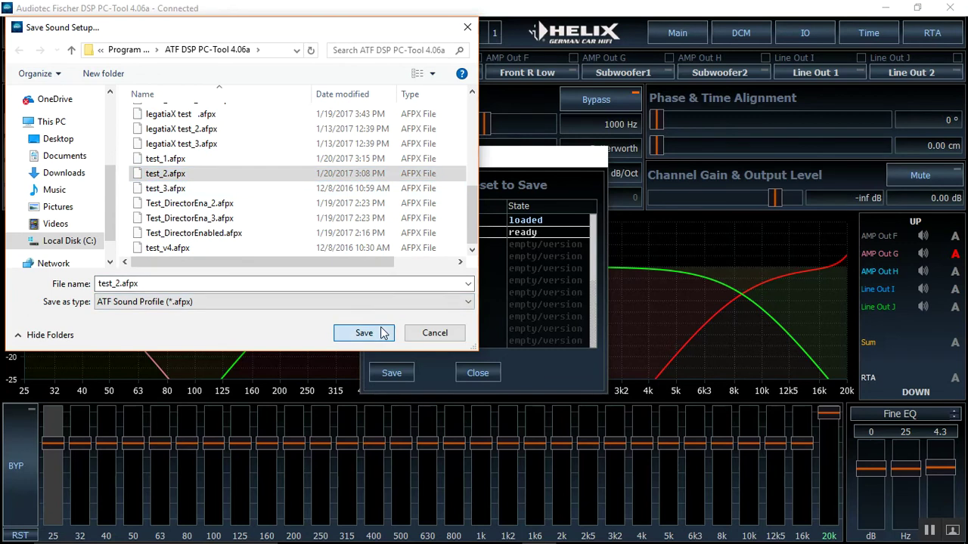
{"action": "left_click", "coordinate": [525, 283]}
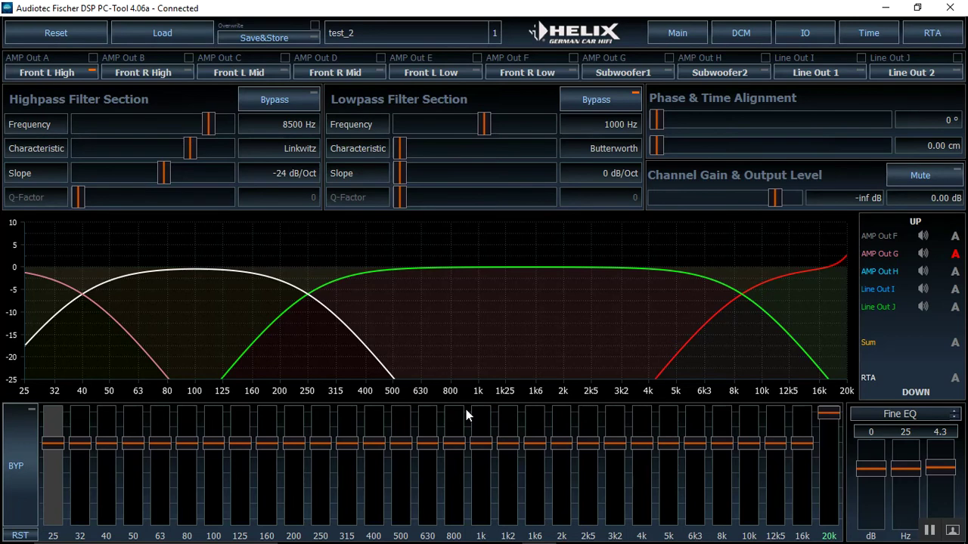
- Close the DSP PC-Tool window, leaving the Windows desktop showing
{"action": "left_click", "coordinate": [960, 6]}
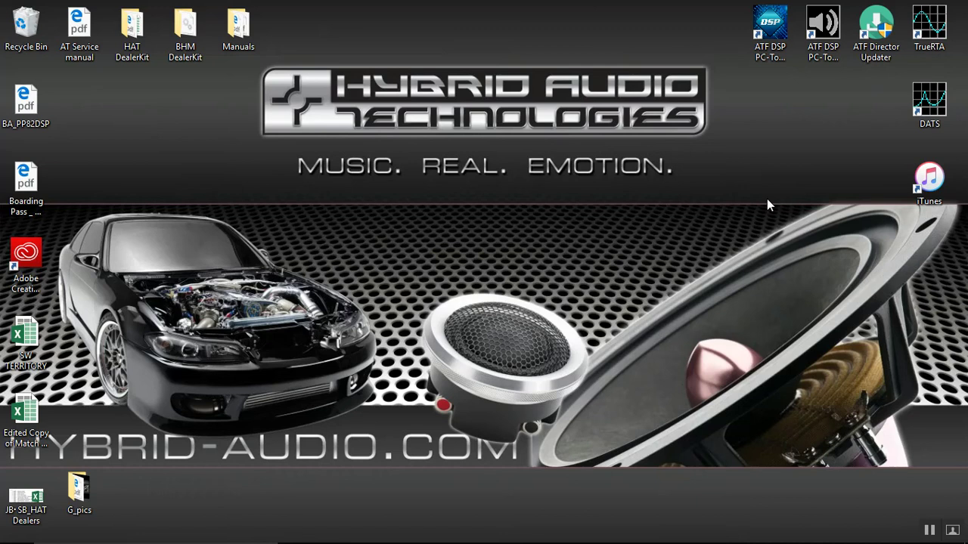
- Relaunch DSP PC-Tool 4.06a and connect to the HELIX V EIGHT DSP, loading preset test_1
{"action": "left_click", "coordinate": [769, 29]}
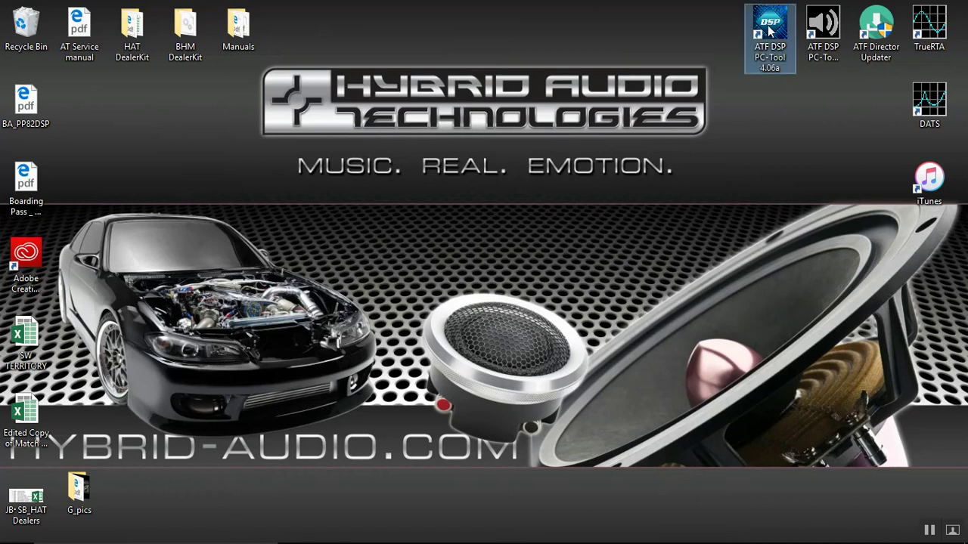
{"action": "double_click", "coordinate": [769, 29]}
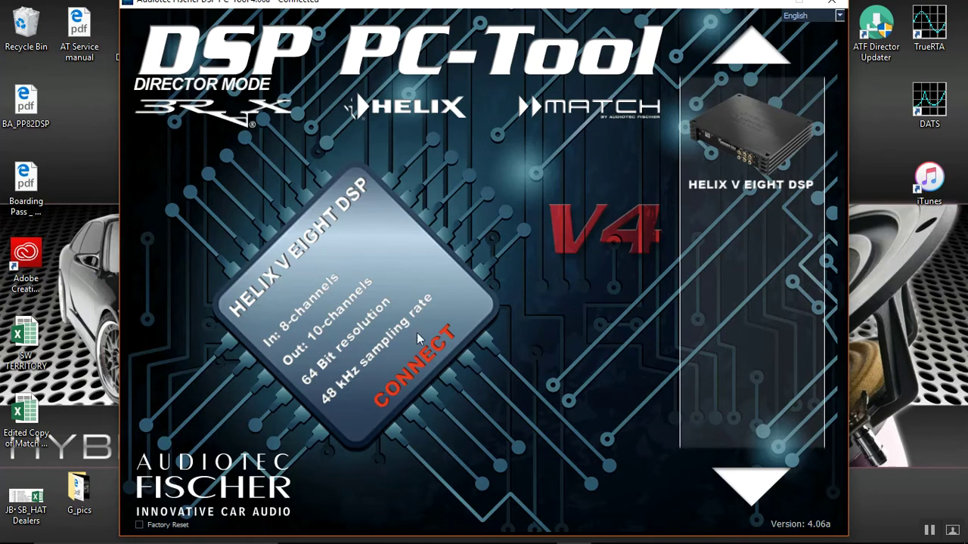
{"action": "left_click", "coordinate": [396, 382]}
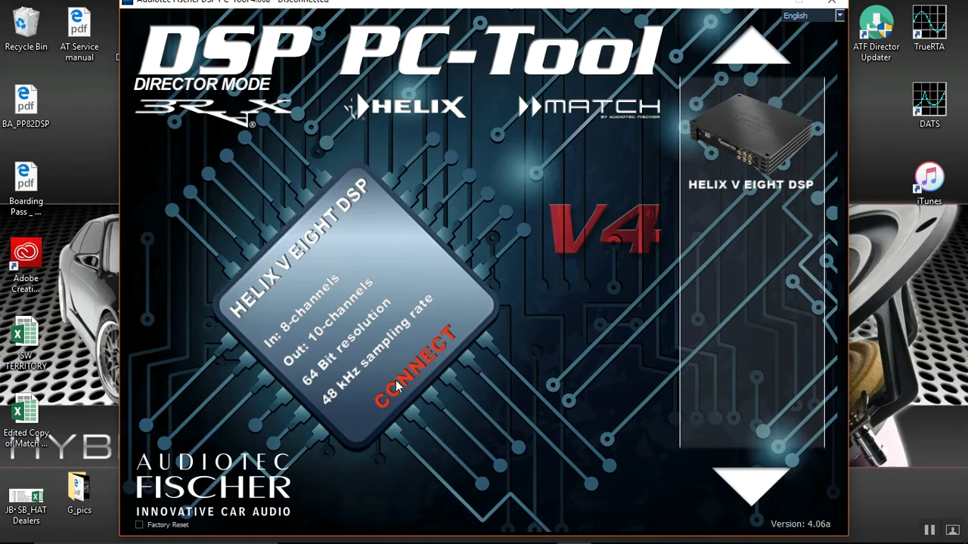
{"action": "left_click", "coordinate": [393, 366]}
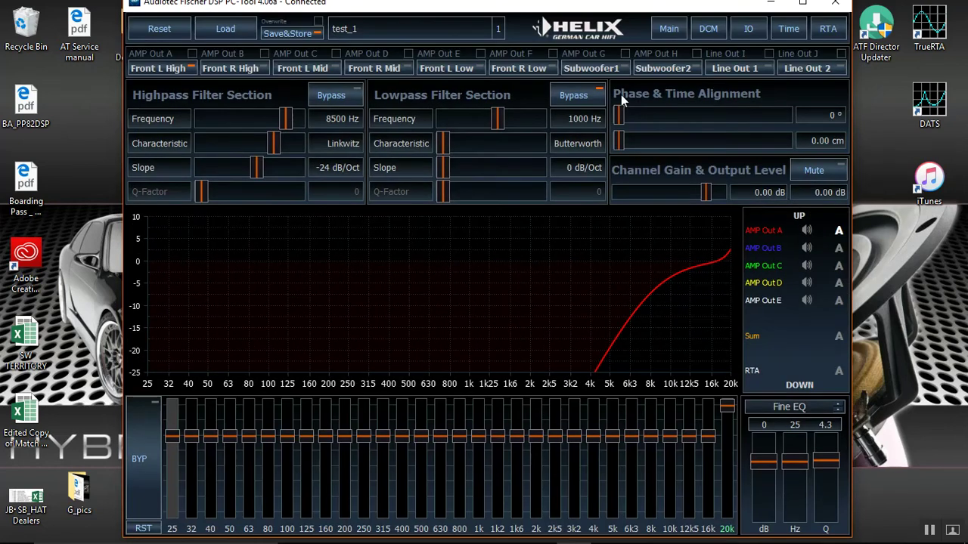
- Maximize the window and boost the 630 Hz EQ band on Front L Mid
{"action": "left_click", "coordinate": [803, 3]}
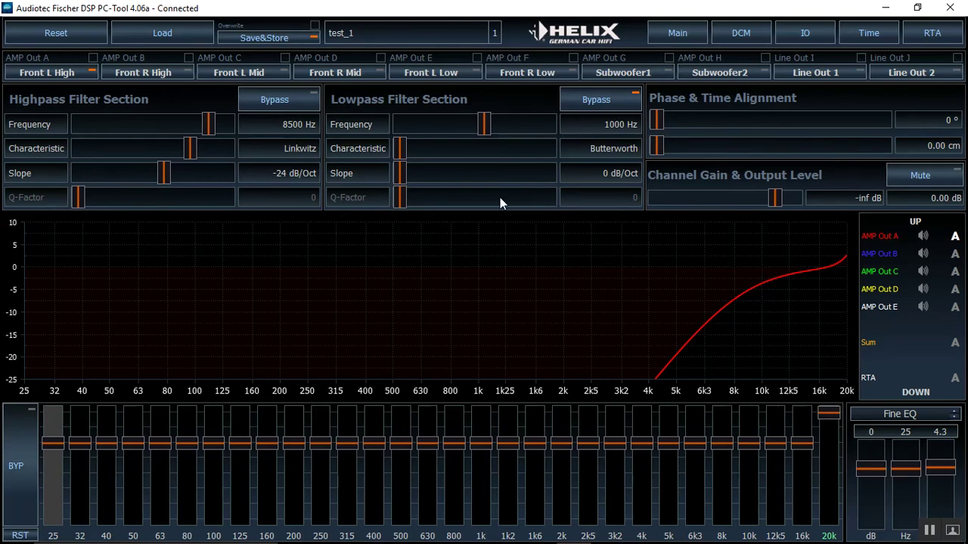
{"action": "left_click", "coordinate": [245, 74]}
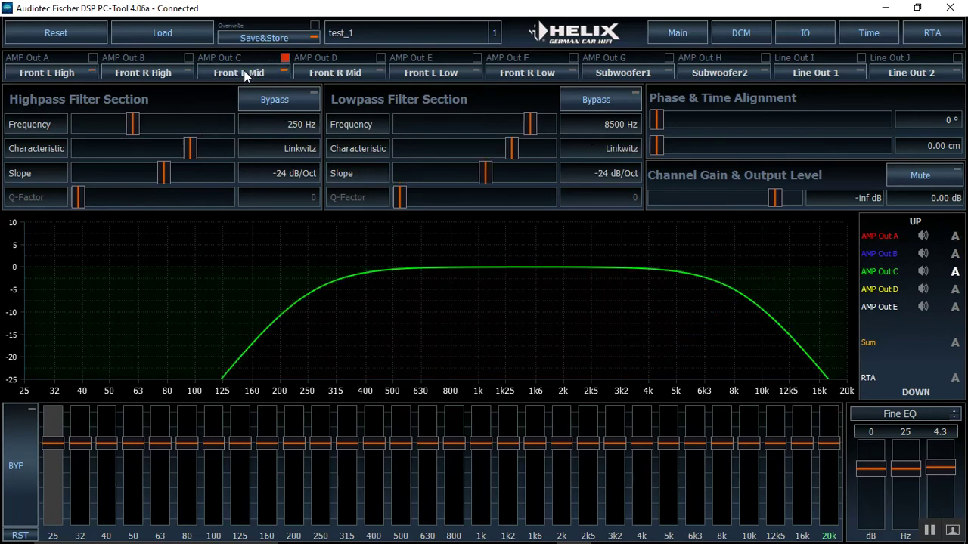
{"action": "left_click_drag", "start_coordinate": [426, 444], "coordinate": [477, 412]}
- Store the tuned setup in empty preset slot 3 as directorpreset3
{"action": "left_click", "coordinate": [287, 42]}
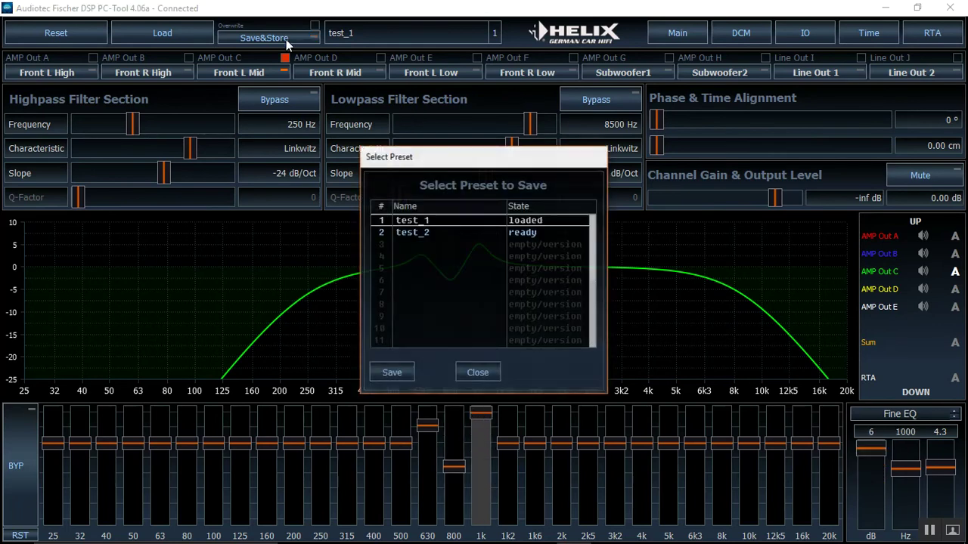
{"action": "left_click", "coordinate": [409, 245]}
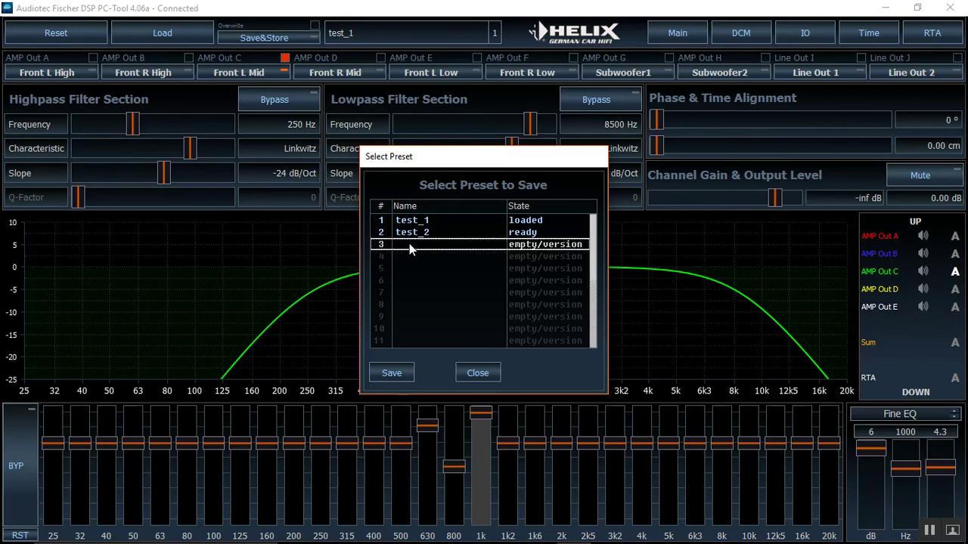
{"action": "left_click", "coordinate": [392, 373]}
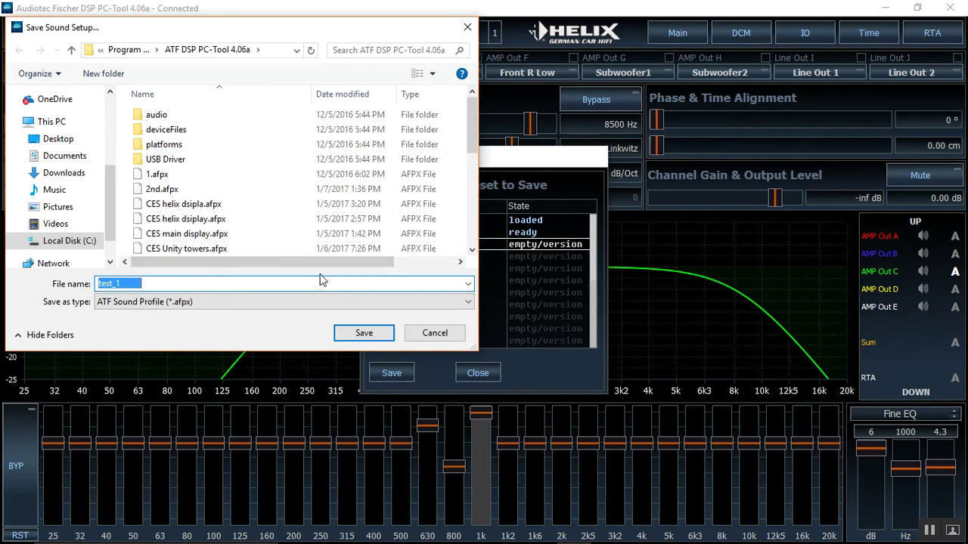
{"action": "type", "text": "directorpreset3"}
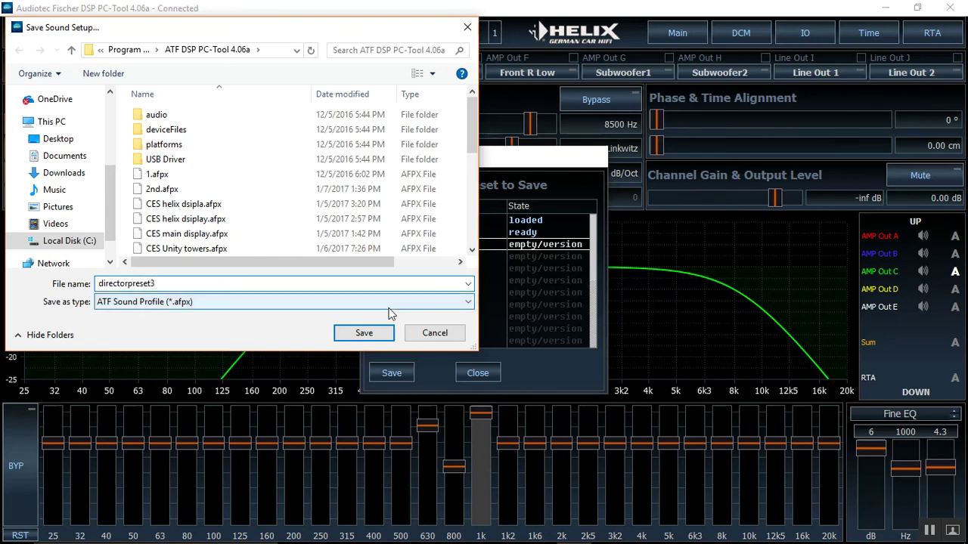
{"action": "left_click", "coordinate": [364, 334]}
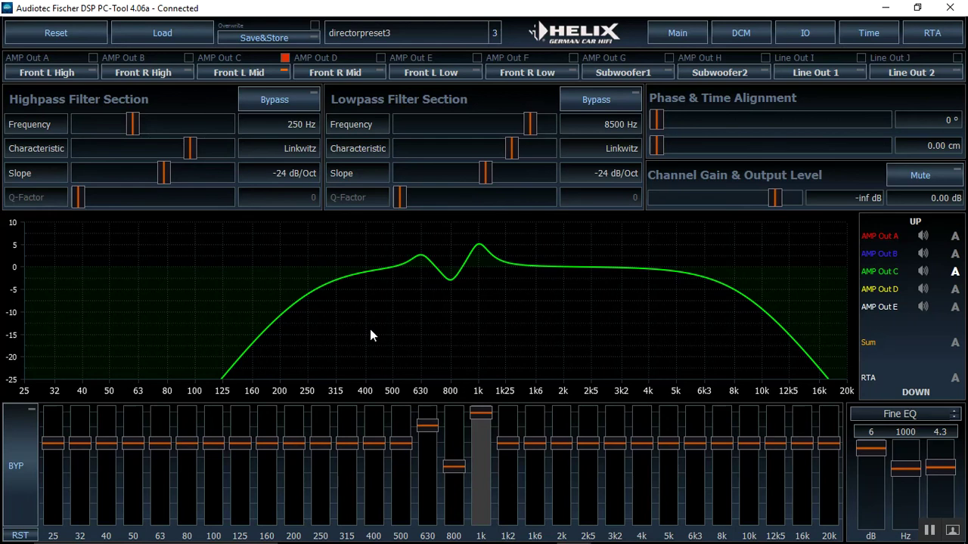
- Cut Front L Mid's 1k6 band, check the Director setting, and boost 3k2 by about 4.5 dB
{"action": "left_click_drag", "start_coordinate": [528, 443], "coordinate": [587, 471]}
{"action": "left_click", "coordinate": [557, 446]}
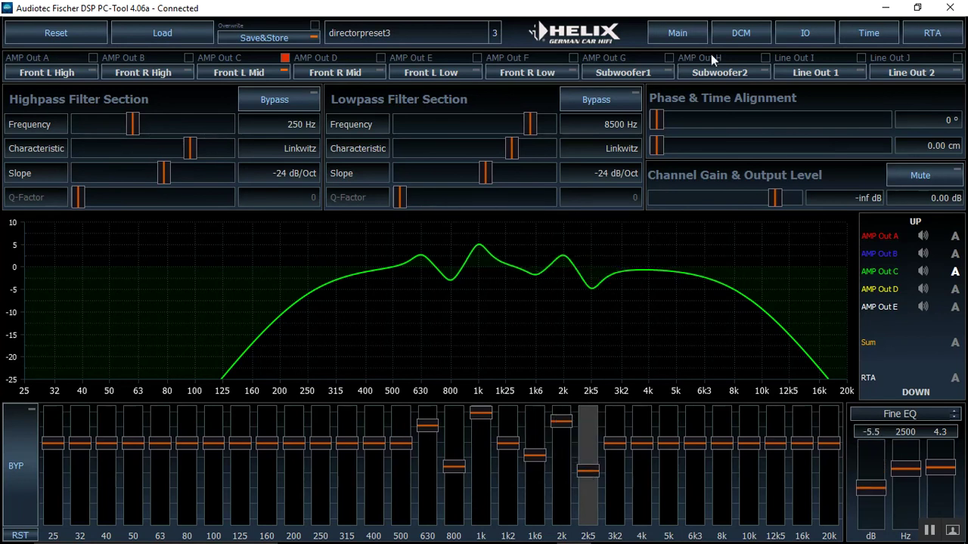
{"action": "left_click", "coordinate": [735, 37]}
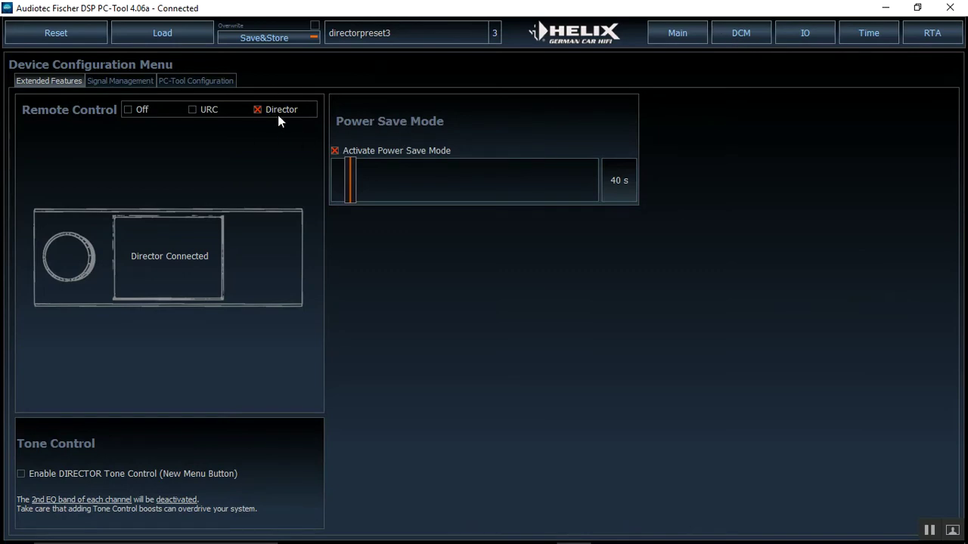
{"action": "left_click", "coordinate": [665, 34]}
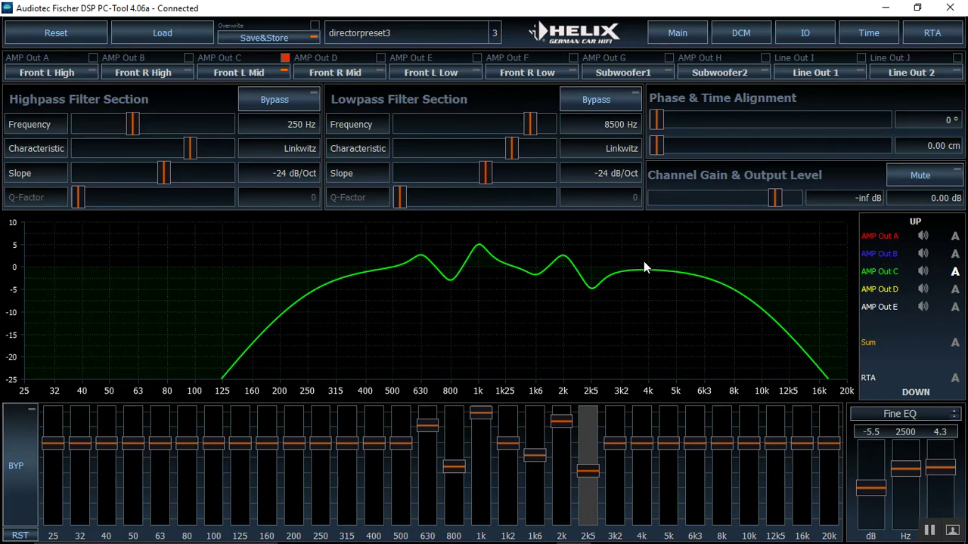
{"action": "left_click_drag", "start_coordinate": [615, 443], "coordinate": [646, 464]}
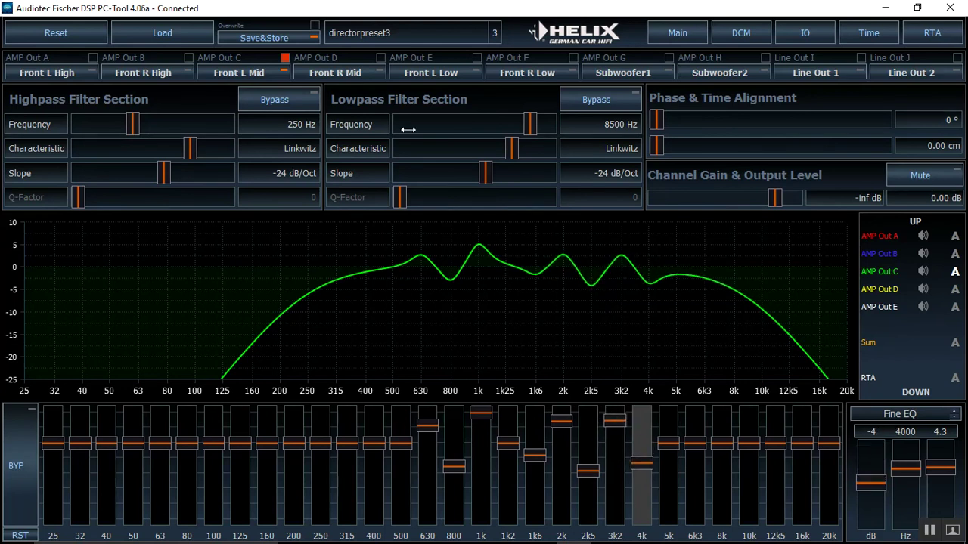
{"action": "left_click", "coordinate": [289, 37]}
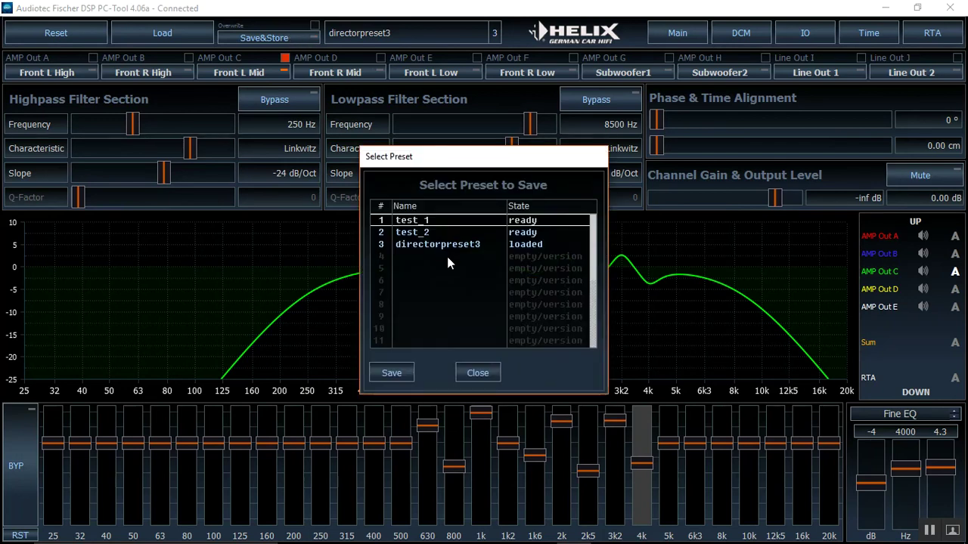
- Store the updated setup in preset slot 4, renaming the file to directorpreset4
{"action": "left_click", "coordinate": [447, 256]}
{"action": "left_click", "coordinate": [392, 374]}
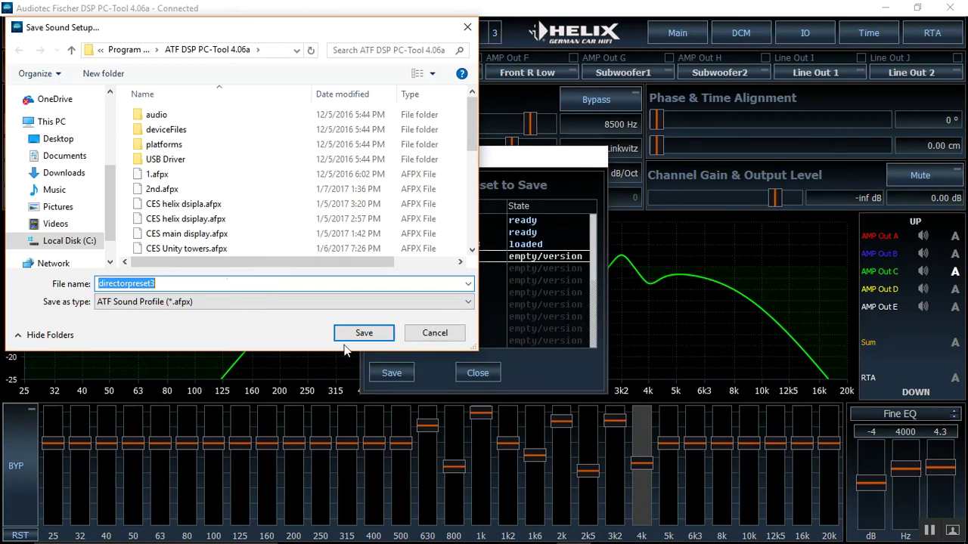
{"action": "left_click", "coordinate": [218, 283]}
{"action": "key", "text": "BackSpace"}
{"action": "type", "text": "4"}
{"action": "left_click", "coordinate": [350, 337]}
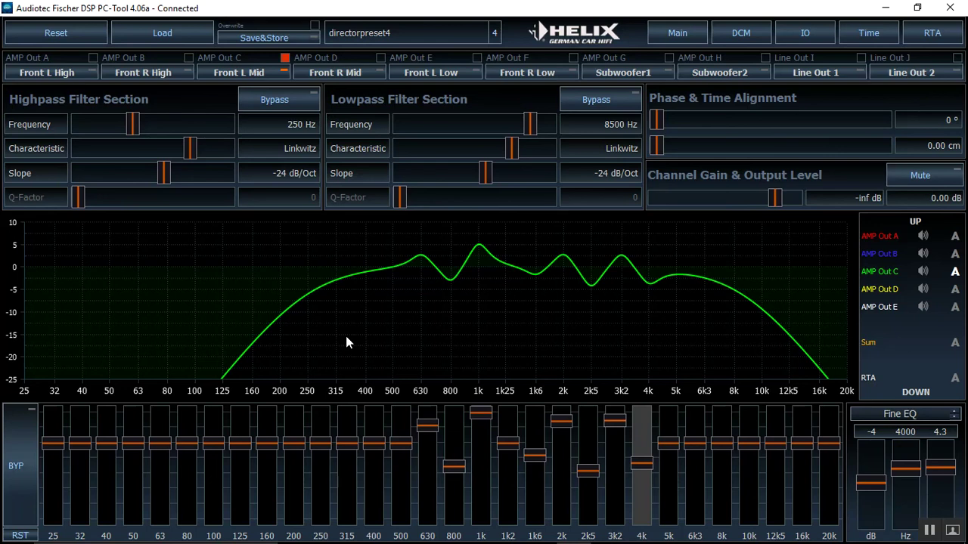
- Exit DSP PC-Tool, returning to the Windows desktop
{"action": "left_click", "coordinate": [950, 9]}
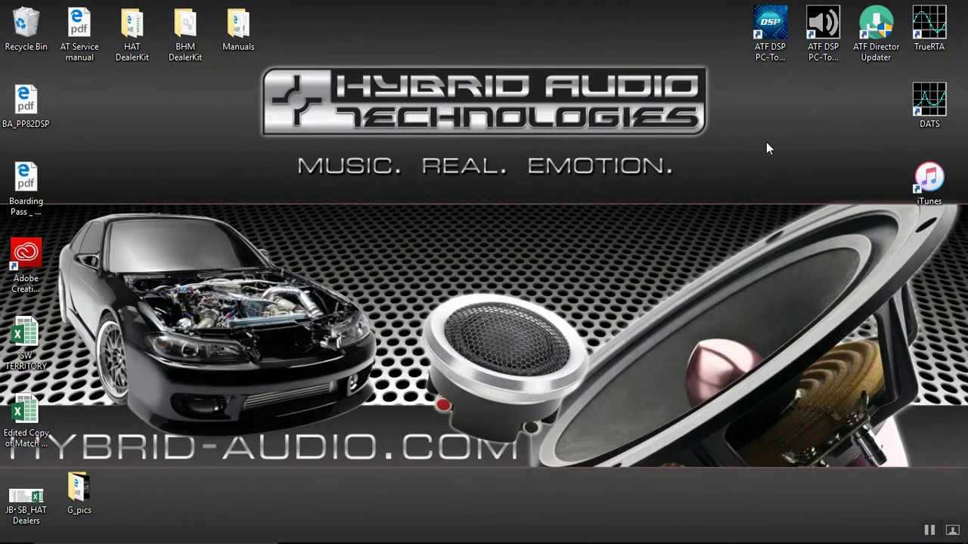